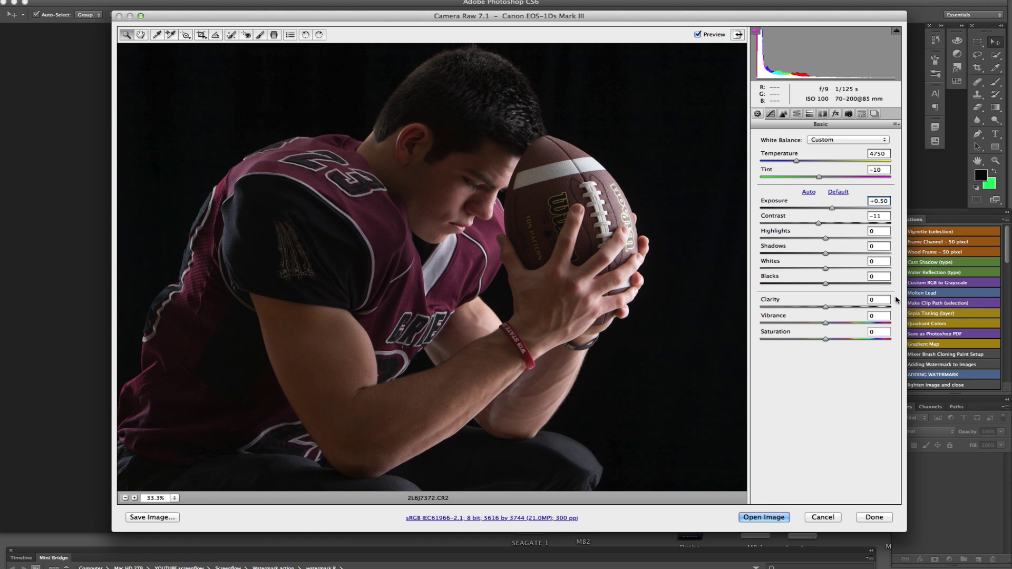
Step: In Camera Raw, set Highlights and Shadows to -100, Blacks to +100 and Whites to +67
left_click(827, 241)
type("-100")
key("Return")
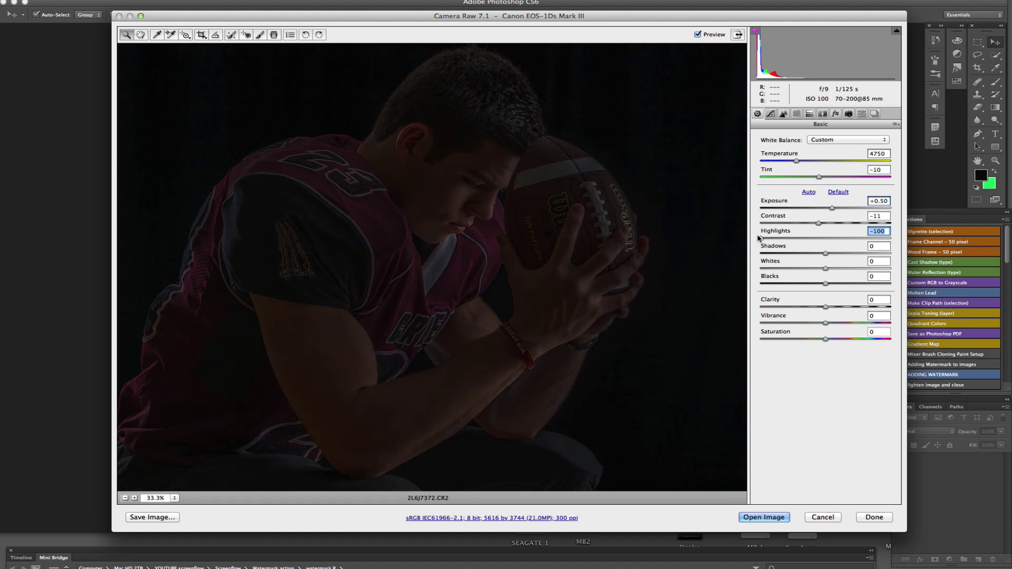
left_click_drag(828, 255, 759, 254)
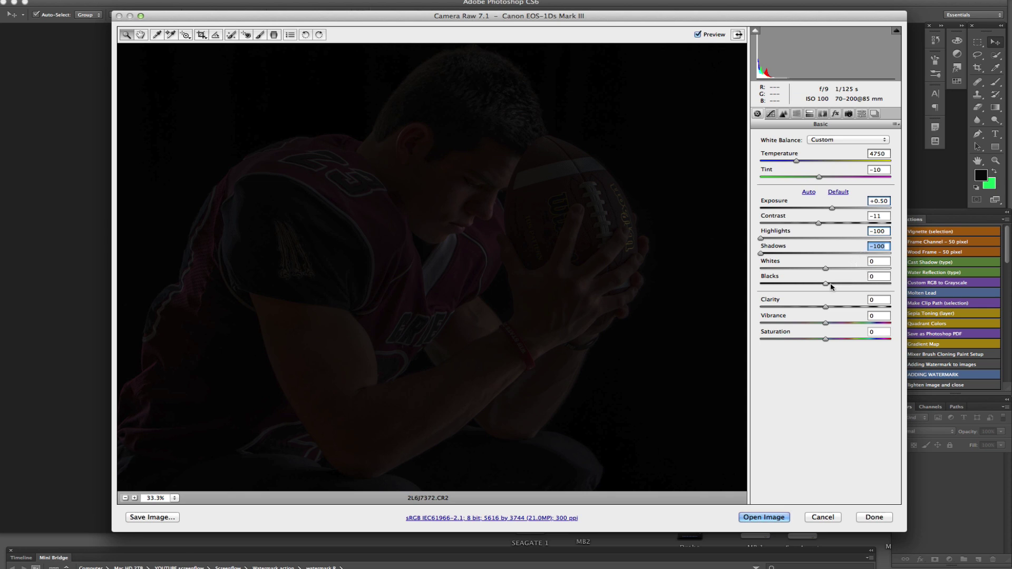
left_click_drag(827, 285, 891, 285)
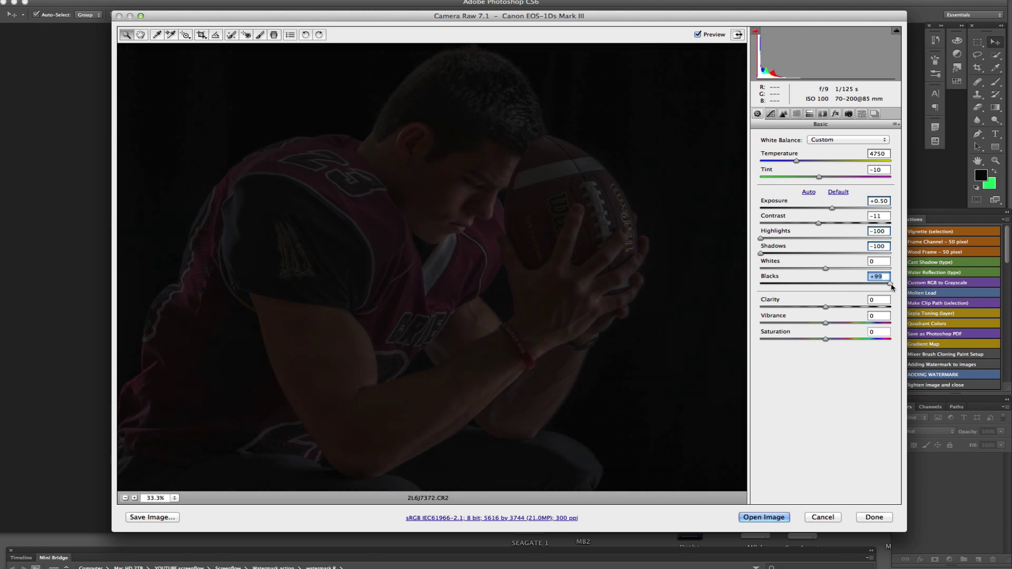
left_click_drag(825, 268, 870, 270)
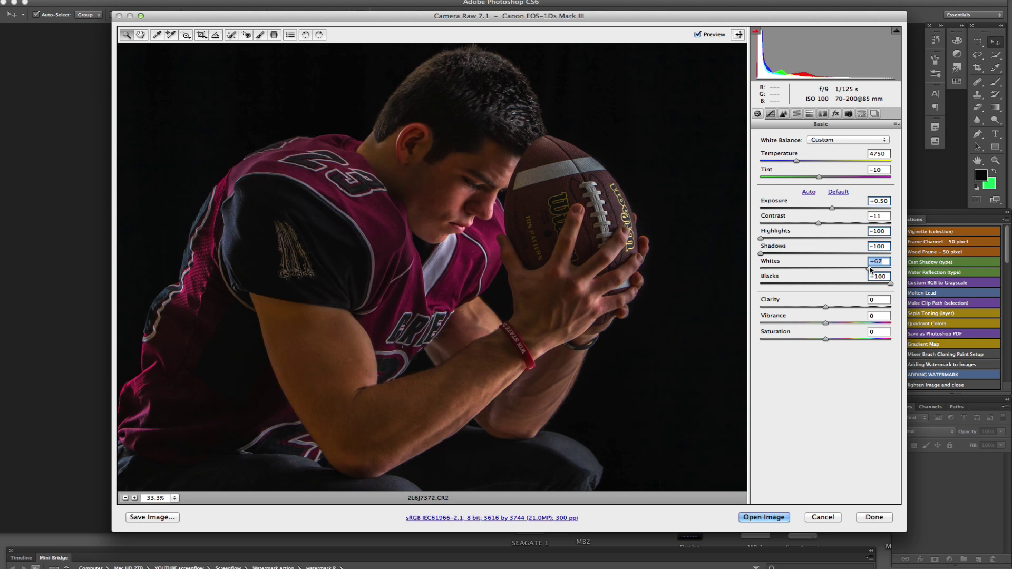
Step: Raise Clarity to +100, lower Vibrance to -42, and open the image in Photoshop
left_click(826, 307)
left_click_drag(826, 307, 902, 315)
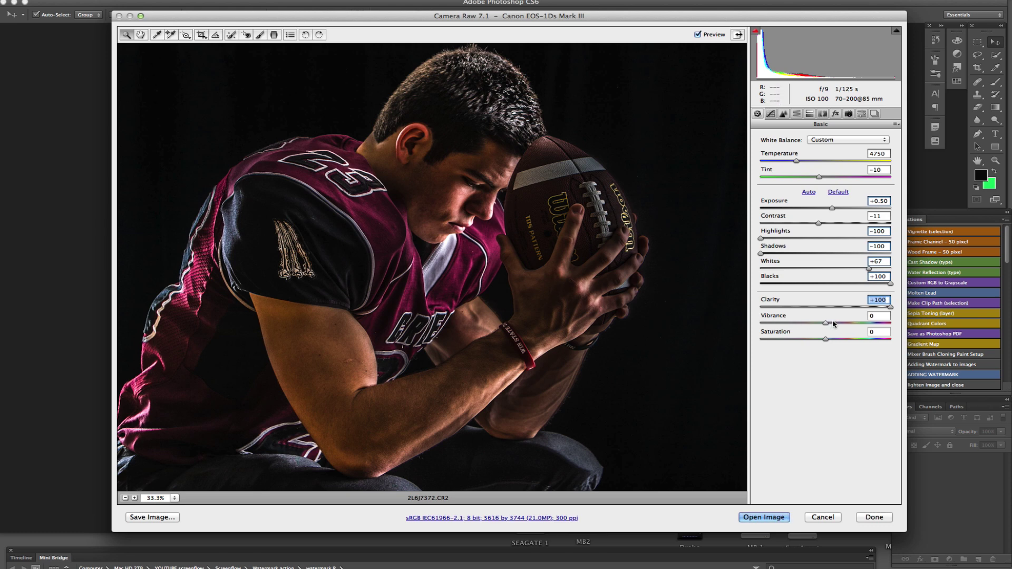
left_click_drag(825, 323, 802, 323)
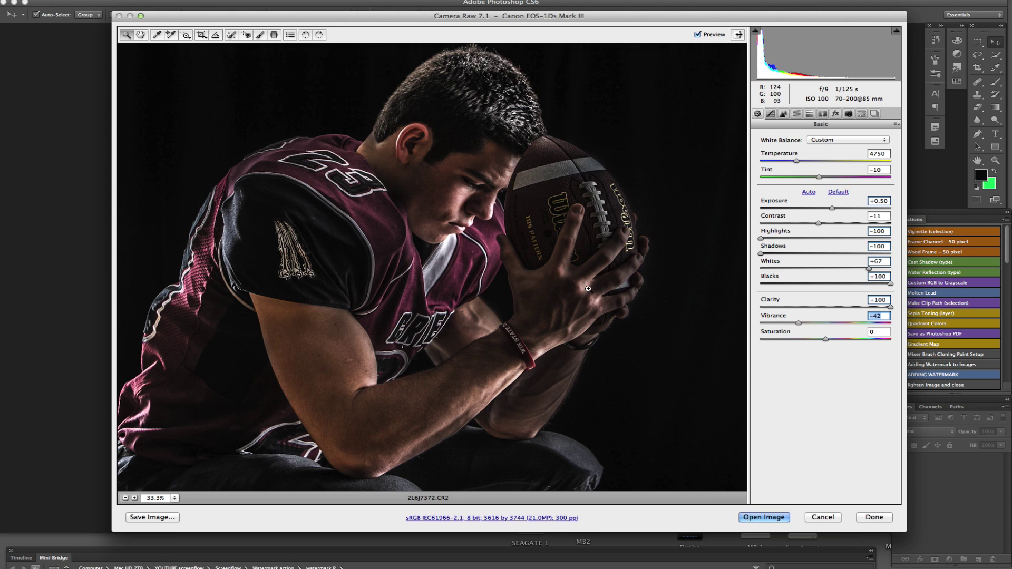
left_click(770, 519)
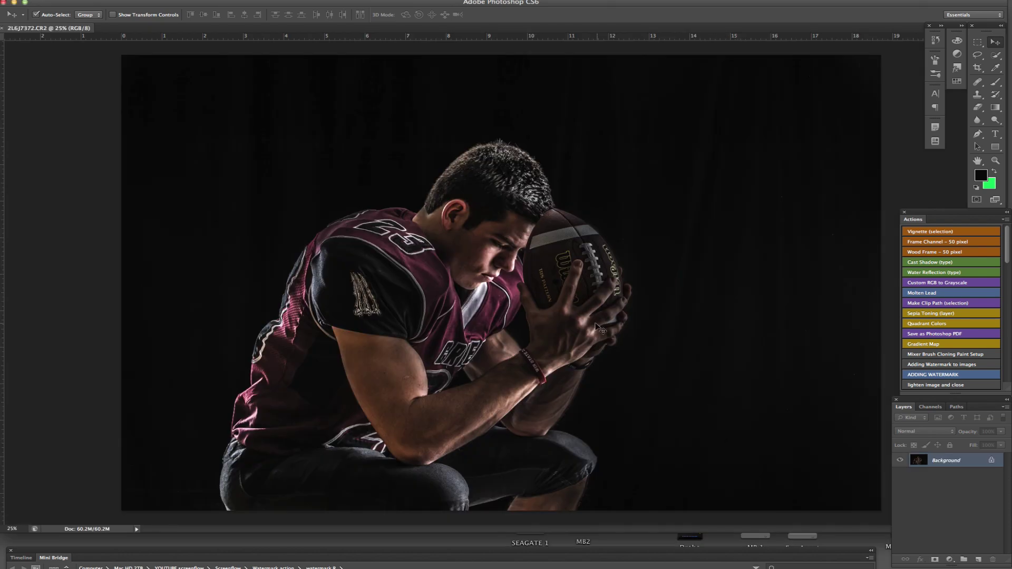
Step: Add a Brightness/Contrast adjustment layer with Brightness -92 and Contrast -28
scroll(477, 239, "up", 3)
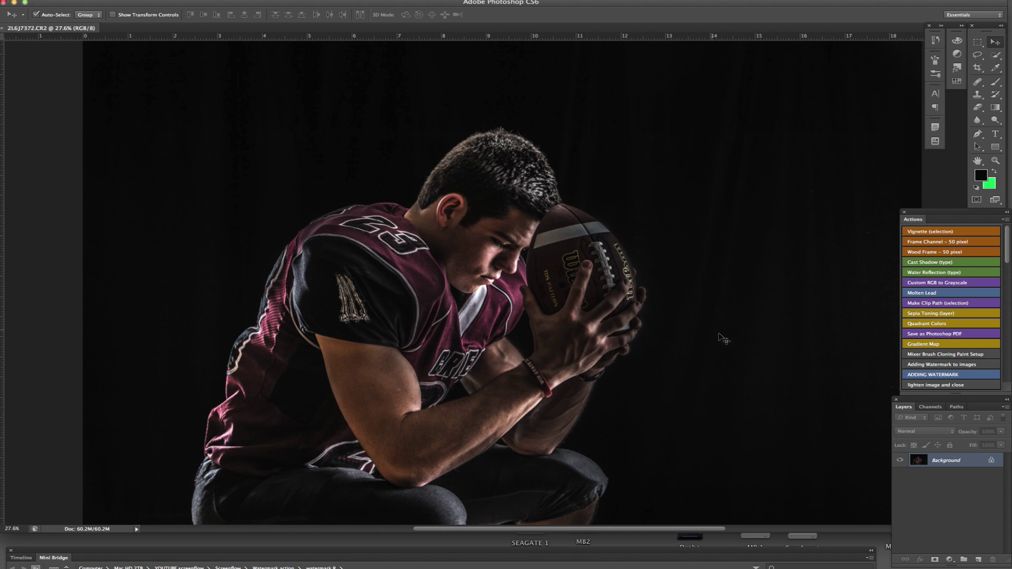
left_click(950, 559)
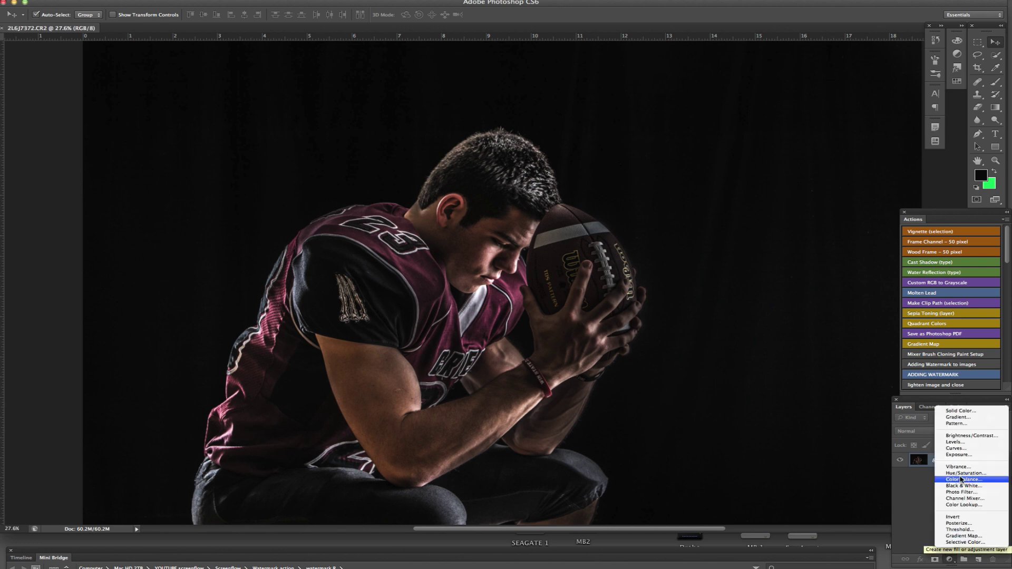
left_click(958, 436)
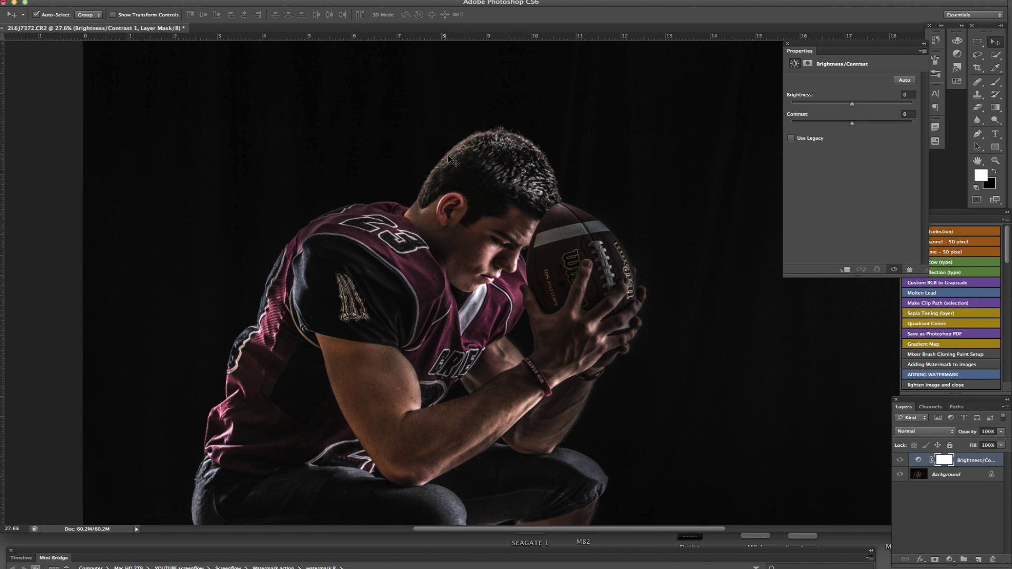
left_click_drag(852, 105, 815, 105)
left_click(819, 123)
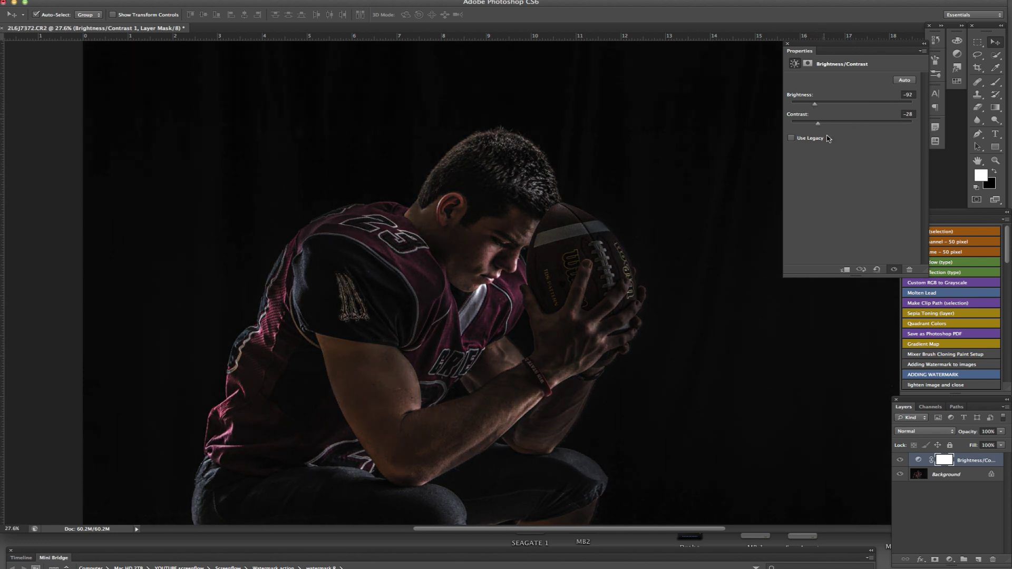
left_click(788, 45)
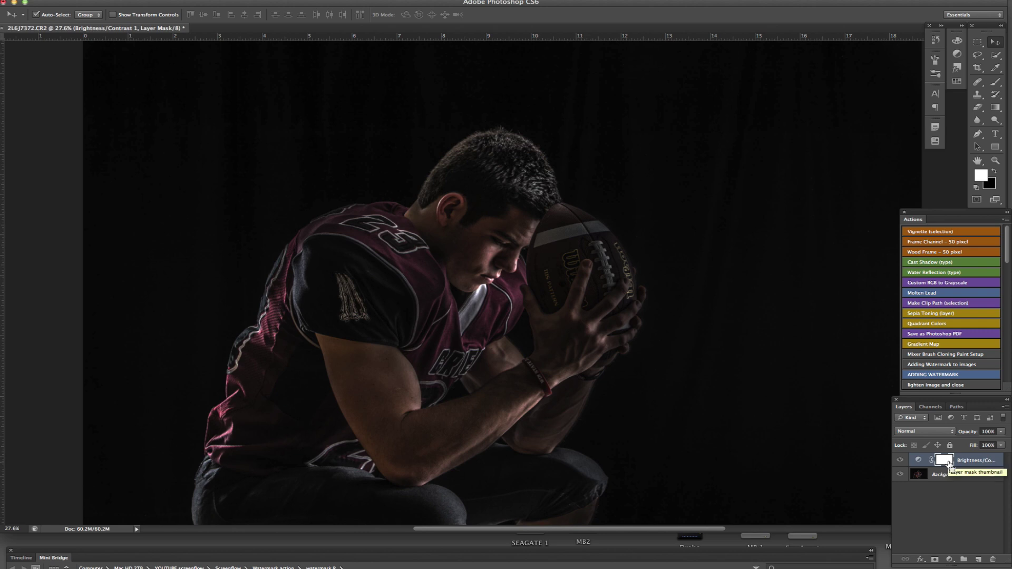
Step: Invert the Brightness/Contrast mask and brush the darkening back over the player's hair
key("super+i")
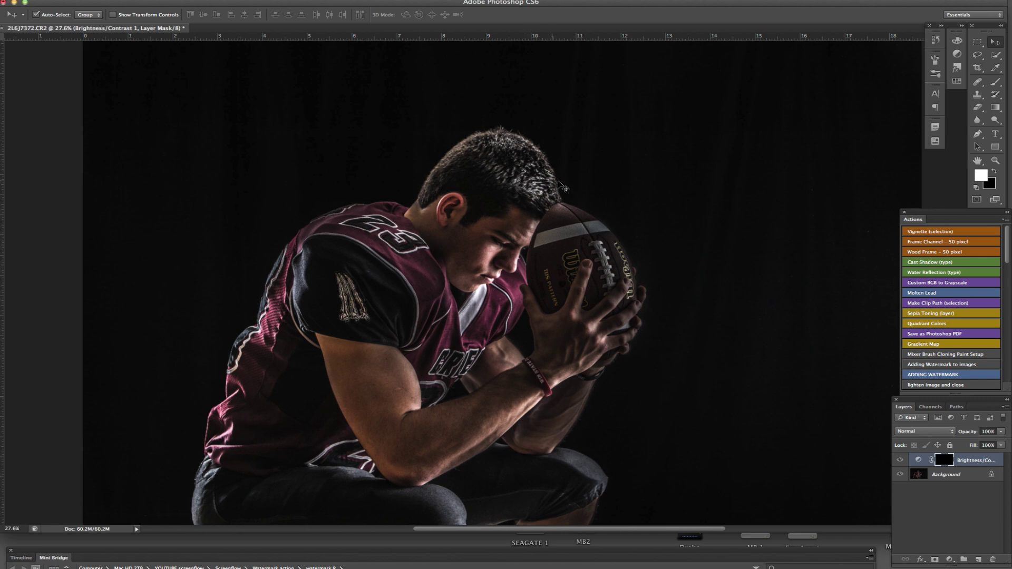
key("b")
left_click_drag(513, 174, 475, 147)
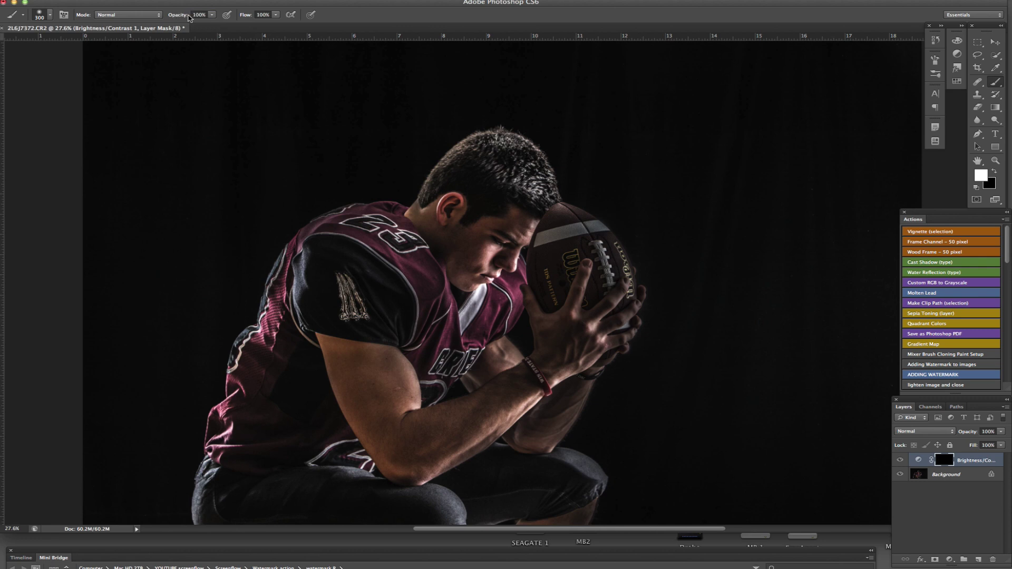
mouse_move(518, 149)
left_mouse_down()
mouse_move(468, 150)
mouse_move(419, 223)
mouse_move(449, 195)
mouse_move(439, 214)
mouse_move(466, 161)
mouse_move(522, 158)
mouse_move(533, 176)
mouse_move(504, 159)
mouse_move(537, 174)
mouse_move(524, 154)
mouse_move(474, 149)
mouse_move(419, 217)
left_mouse_up()
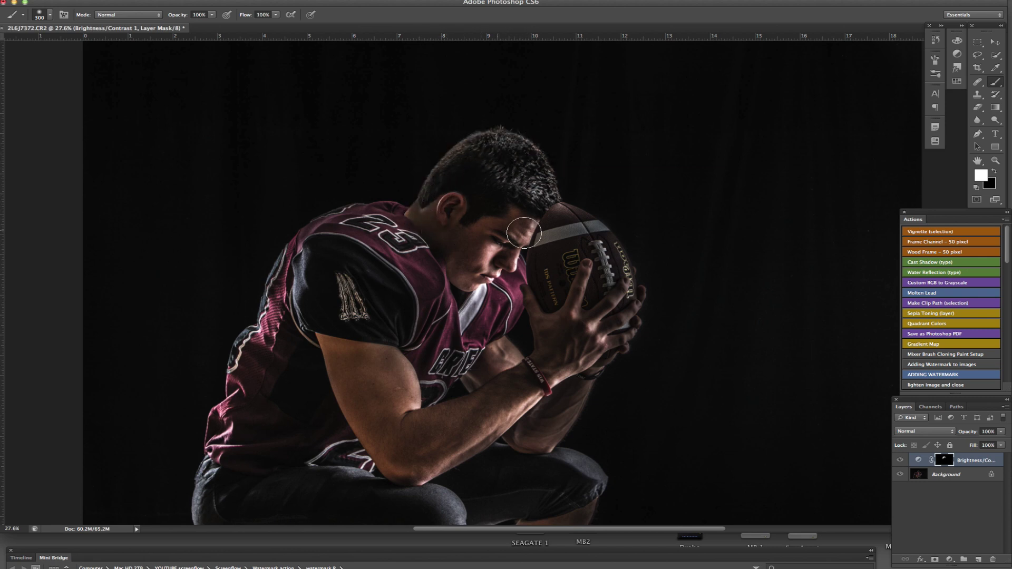
Step: Compare the darkening layer before and after, then lower its opacity to 82%
left_click(900, 461)
left_click(900, 462)
left_click(901, 461)
left_click(900, 462)
left_click_drag(981, 436, 971, 435)
double_click(918, 461)
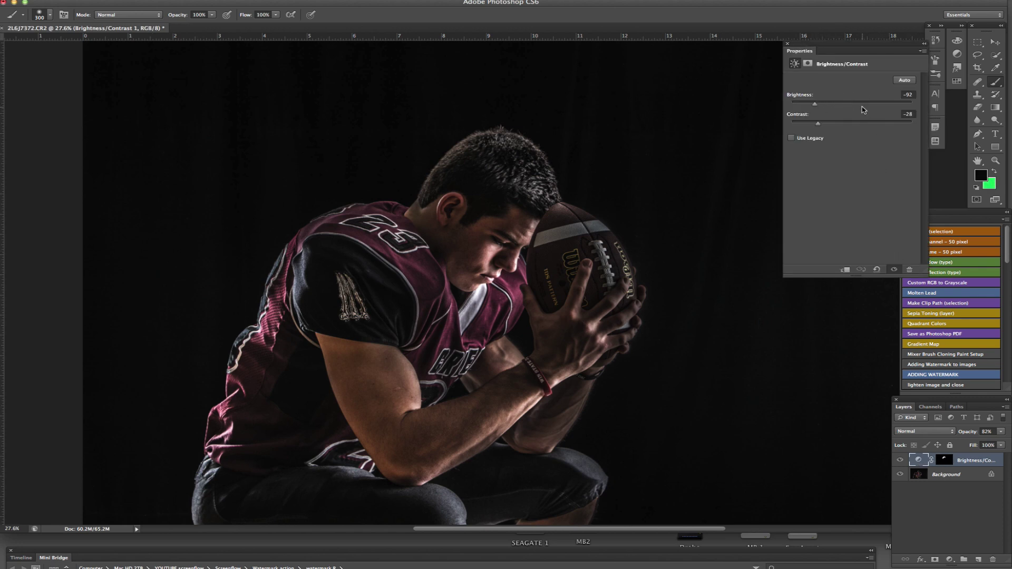
left_click(787, 44)
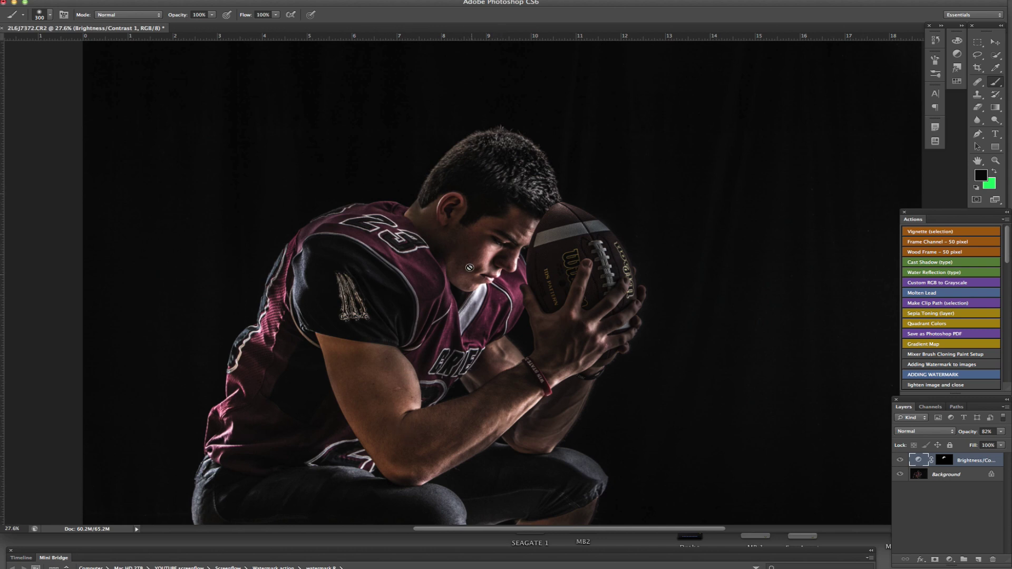
scroll(475, 277, "up", 3)
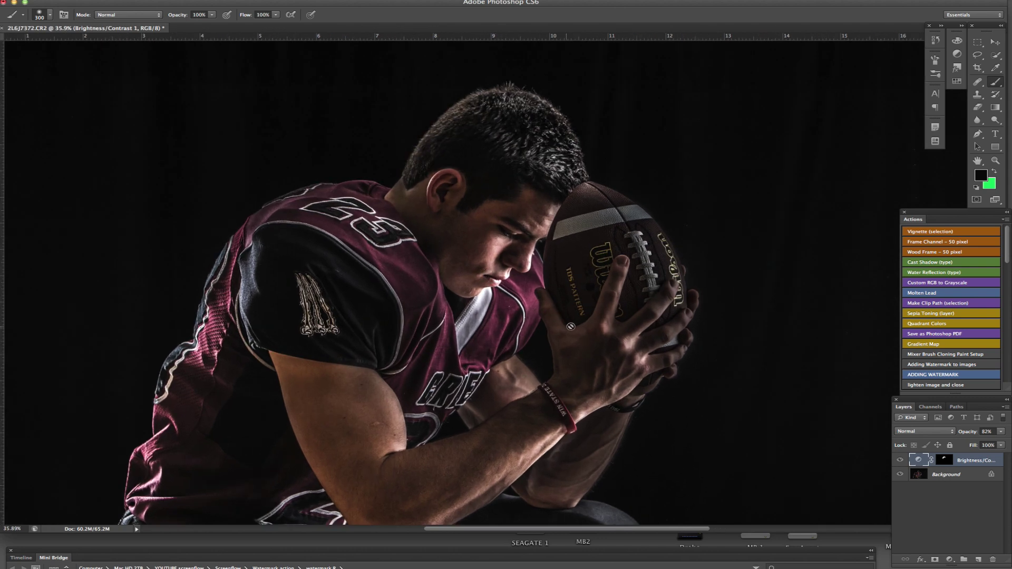
scroll(564, 324, "down", 3)
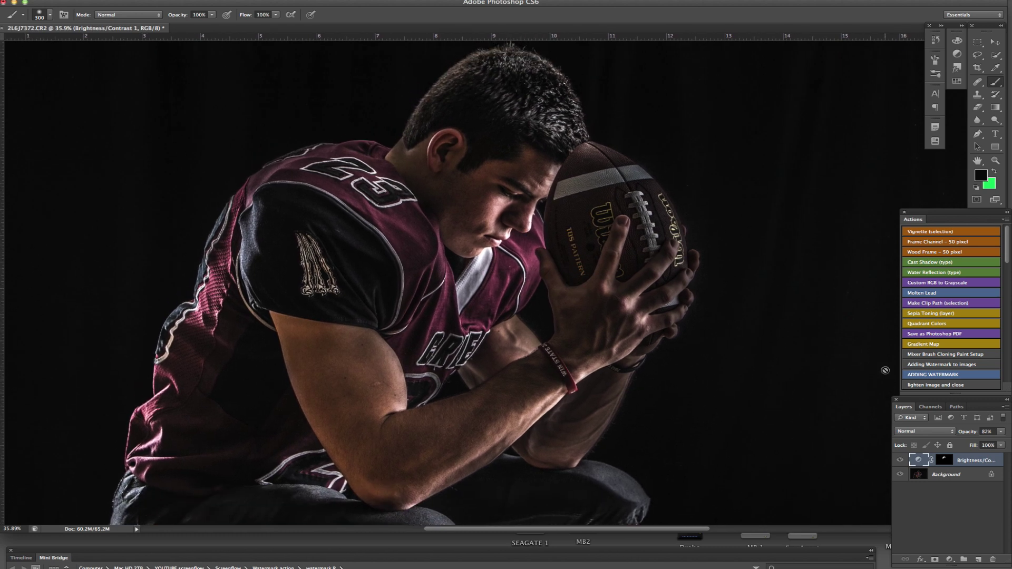
Step: Add a Hue/Saturation adjustment layer with Saturation lowered to about -49
left_click(949, 559)
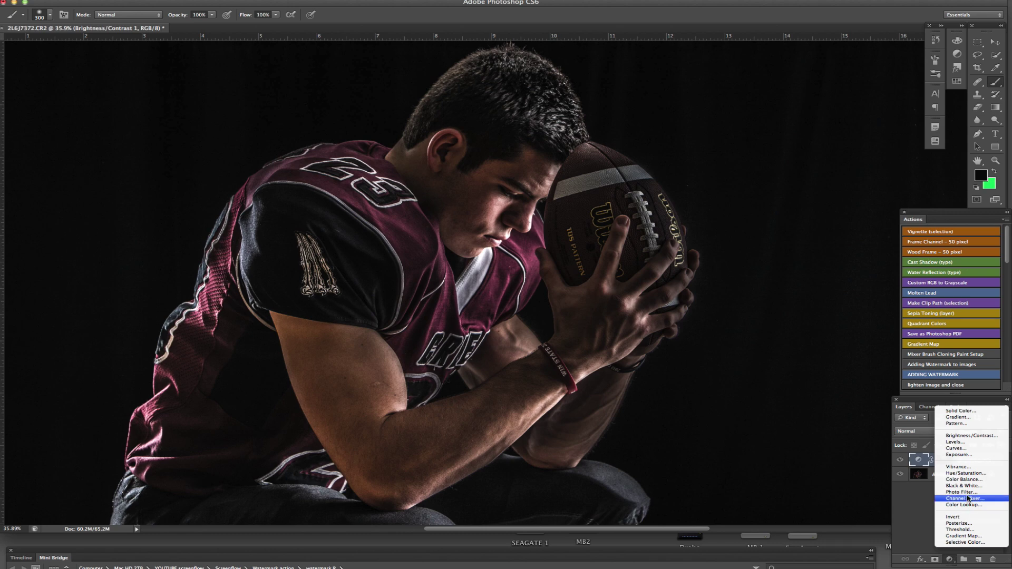
left_click(964, 474)
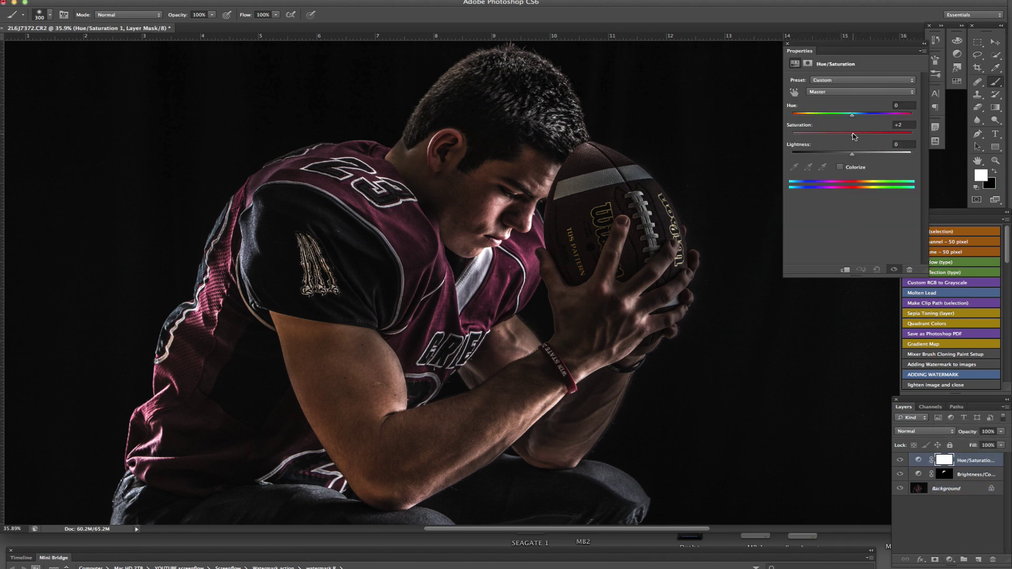
left_click_drag(843, 133, 822, 133)
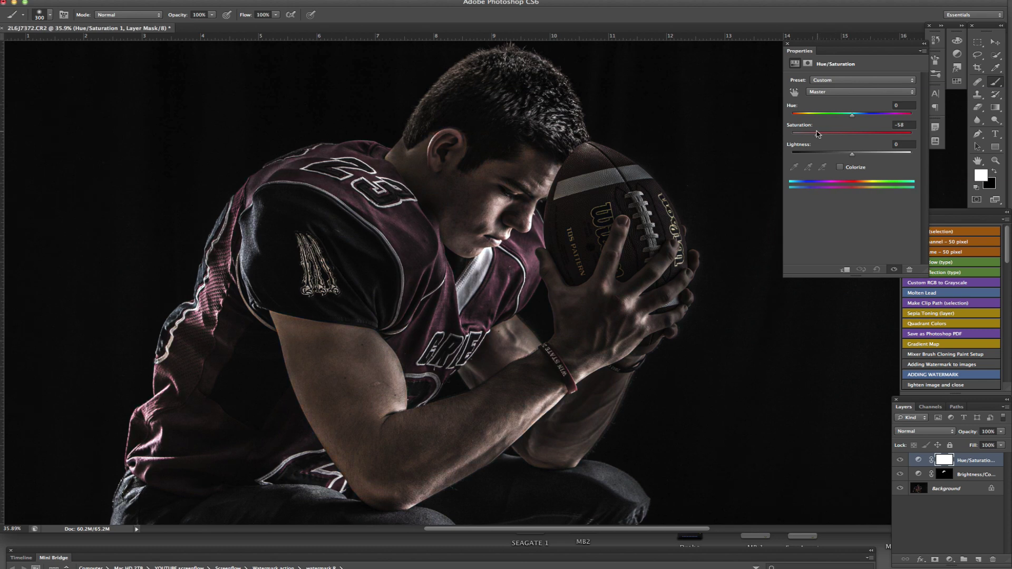
left_click(787, 43)
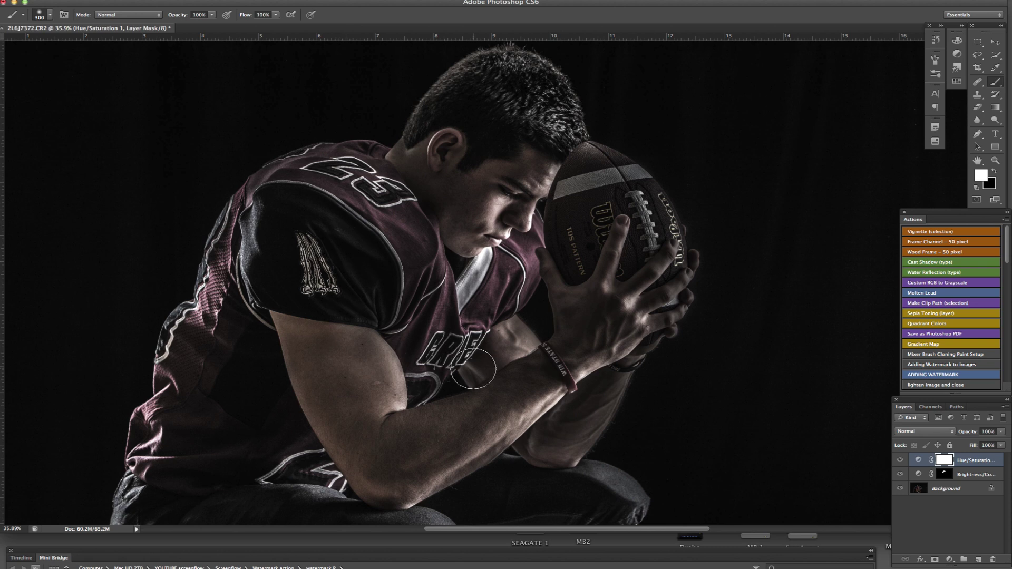
Step: Compare the desaturation on and off, then ease Saturation back to about -26
left_click(899, 461)
left_click(900, 461)
double_click(918, 460)
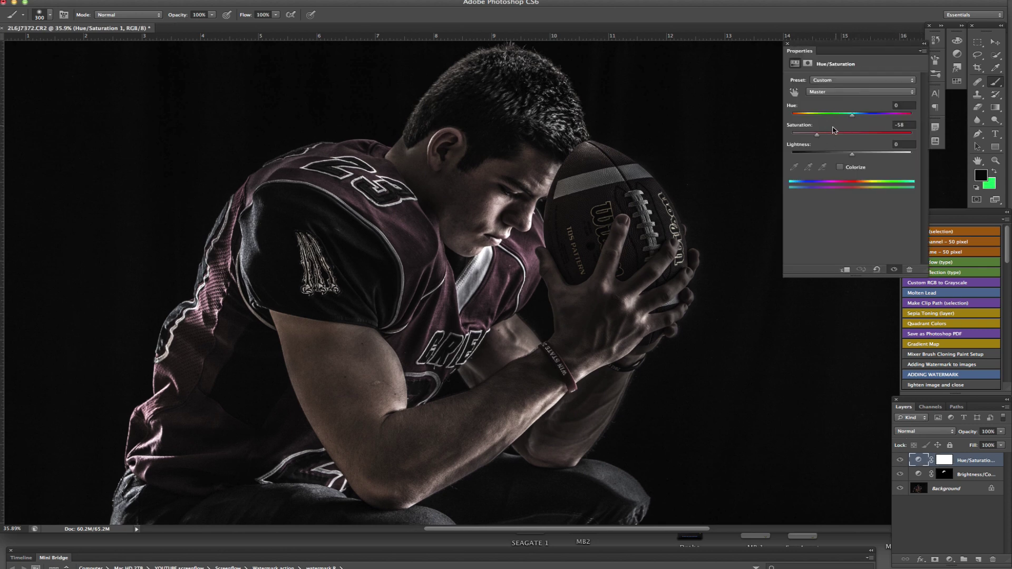
mouse_move(825, 137)
left_mouse_down()
mouse_move(837, 137)
mouse_move(819, 137)
left_mouse_up()
left_click(788, 45)
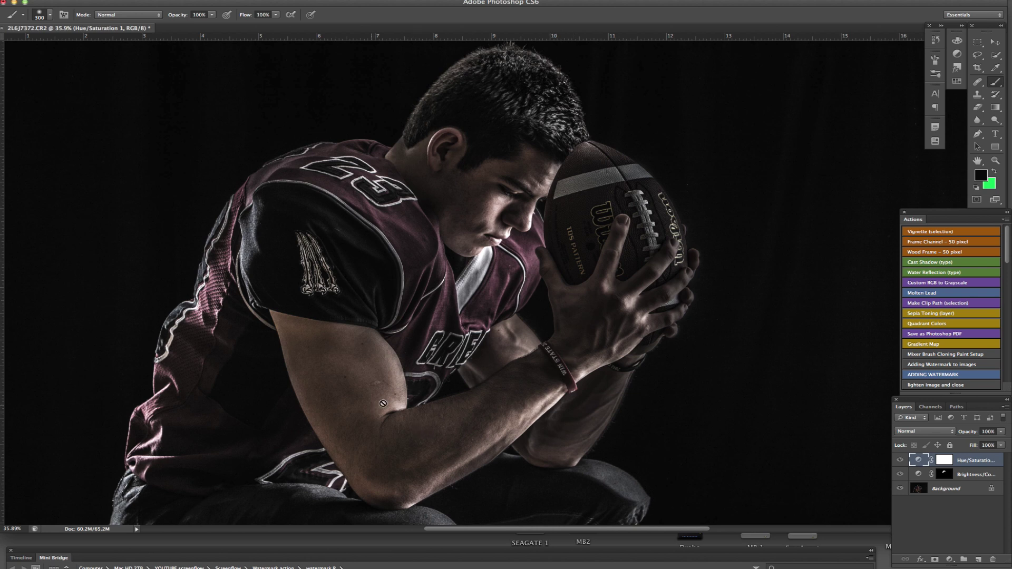
Step: Add a Levels adjustment layer with the black input raised to 14 and its mask inverted
left_click(950, 558)
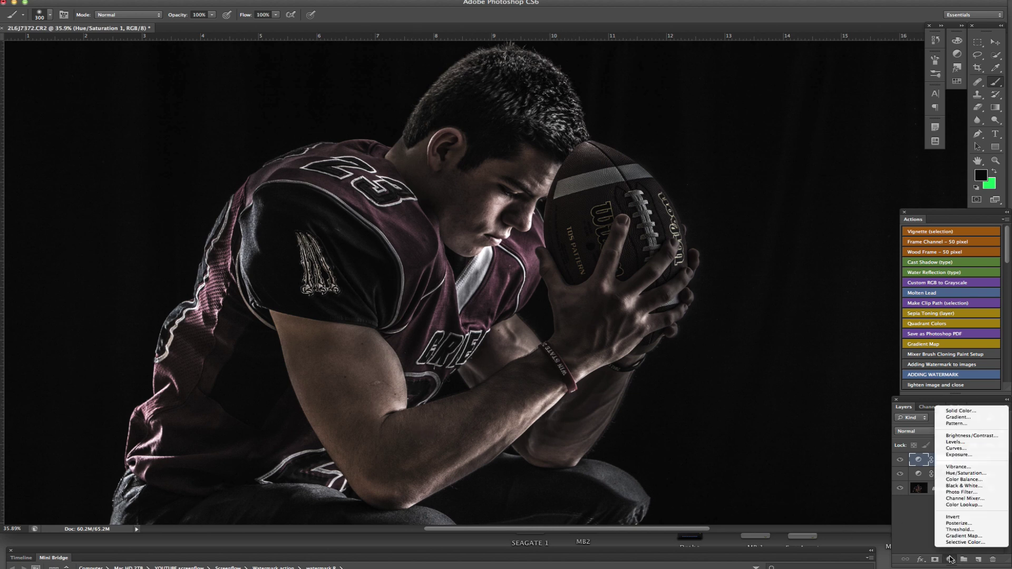
left_click(961, 443)
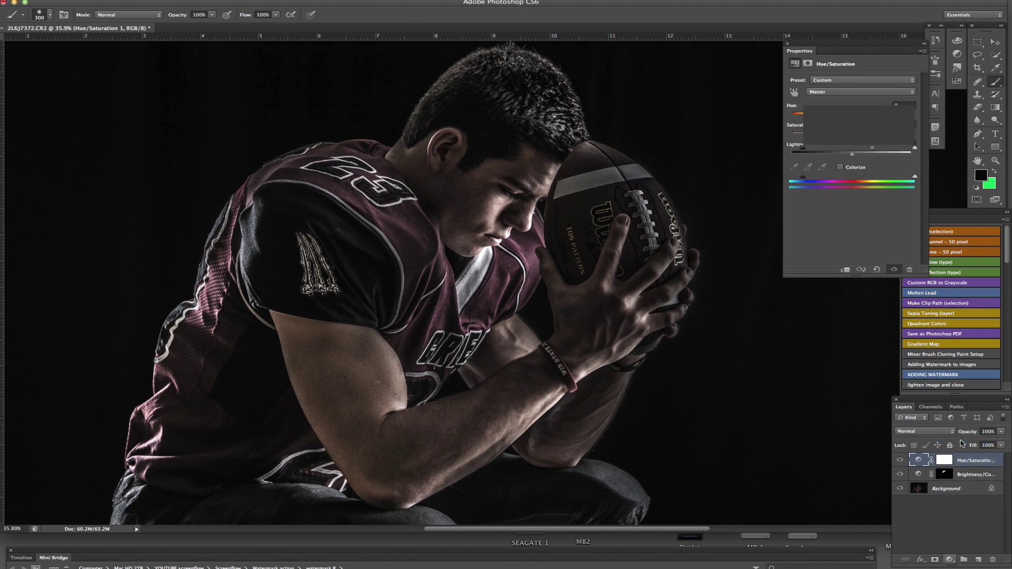
left_click_drag(807, 150, 809, 150)
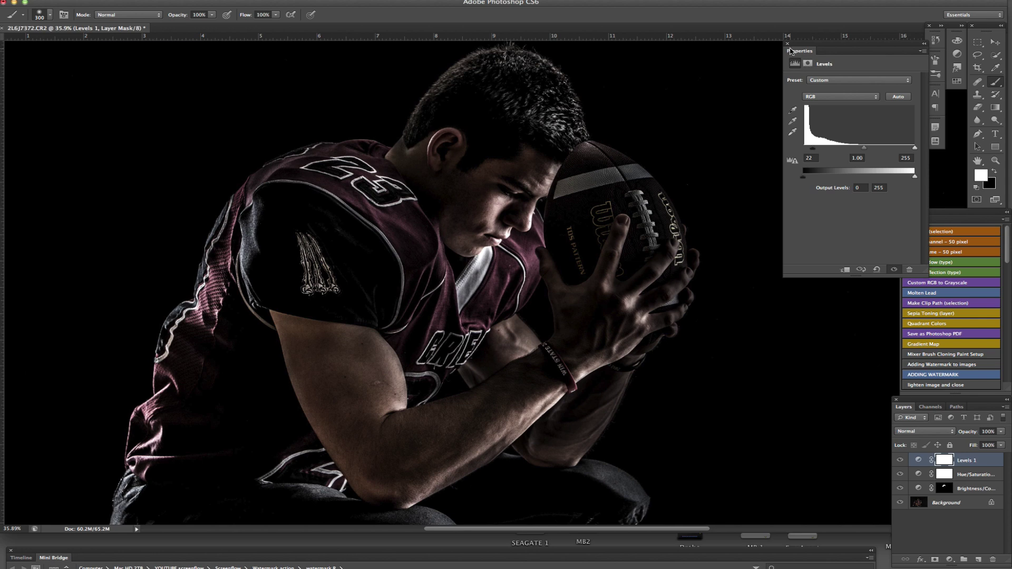
left_click(787, 44)
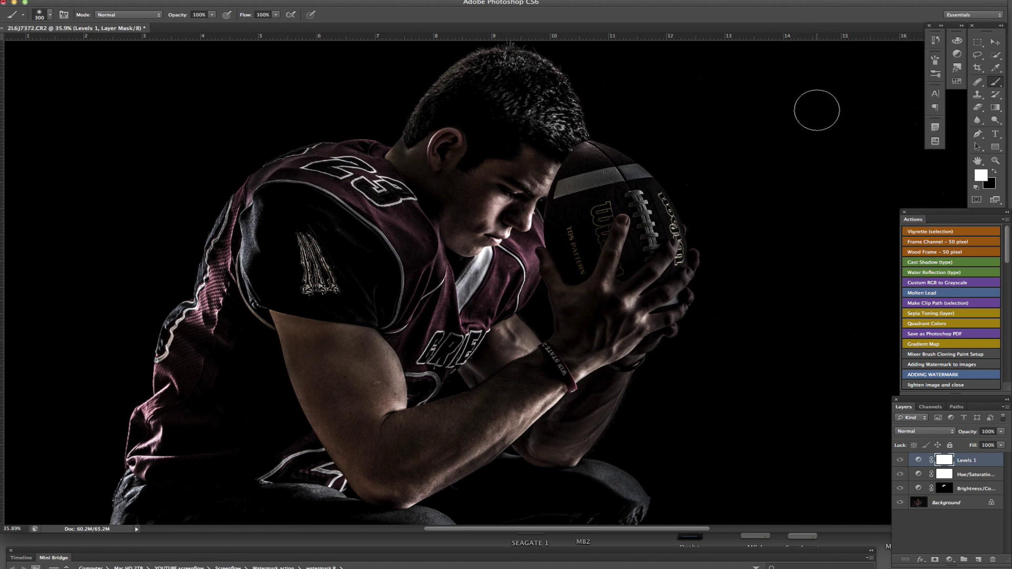
key("super+i")
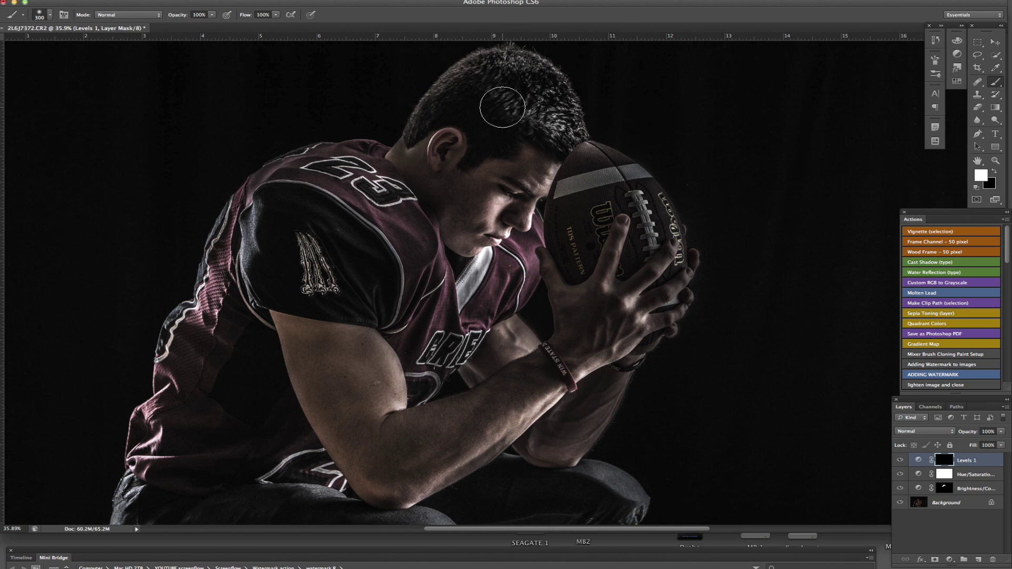
Step: With a 447 px brush, paint the Levels darkening onto the neck and ear
right_click(503, 104)
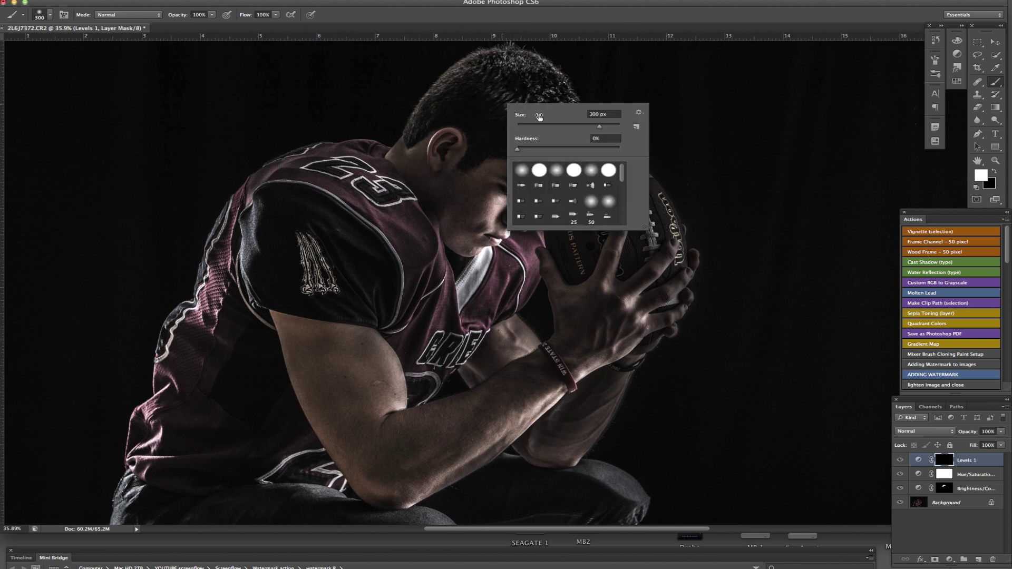
left_click_drag(606, 129, 613, 128)
left_click(494, 105)
mouse_move(506, 90)
left_mouse_down()
mouse_move(500, 119)
mouse_move(309, 258)
mouse_move(343, 374)
mouse_move(438, 426)
mouse_move(380, 450)
mouse_move(531, 396)
mouse_move(499, 433)
mouse_move(415, 442)
left_mouse_up()
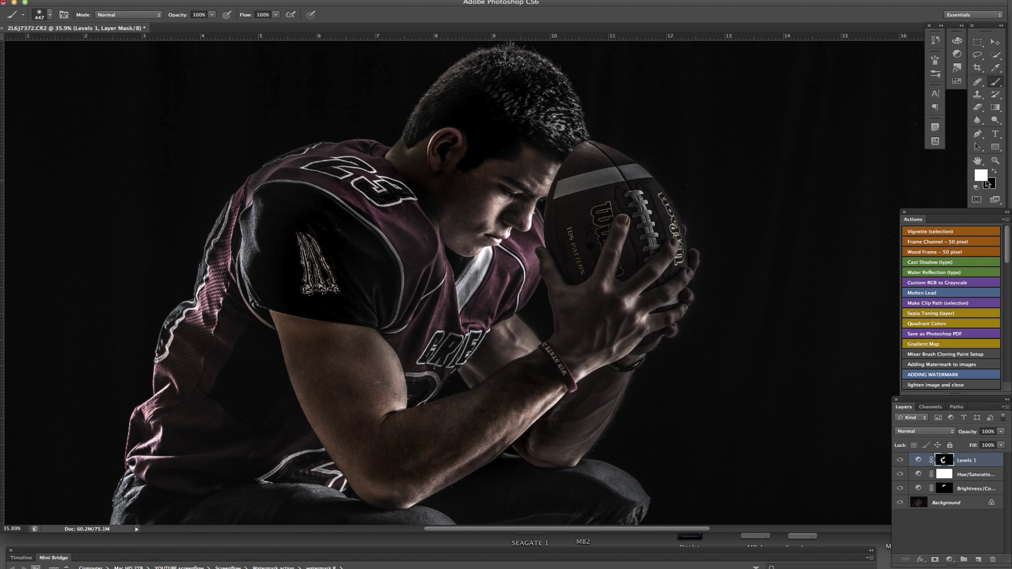
Step: Paint black to remove the Levels effect from the elbow, shoulder, arm, forehead and ball
left_click(993, 171)
mouse_move(423, 434)
left_mouse_down()
mouse_move(434, 401)
mouse_move(424, 405)
mouse_move(457, 379)
mouse_move(432, 397)
mouse_move(395, 362)
left_mouse_up()
mouse_move(393, 278)
left_mouse_down()
mouse_move(385, 310)
mouse_move(384, 264)
mouse_move(341, 177)
mouse_move(284, 200)
mouse_move(262, 293)
mouse_move(263, 242)
mouse_move(333, 389)
left_mouse_up()
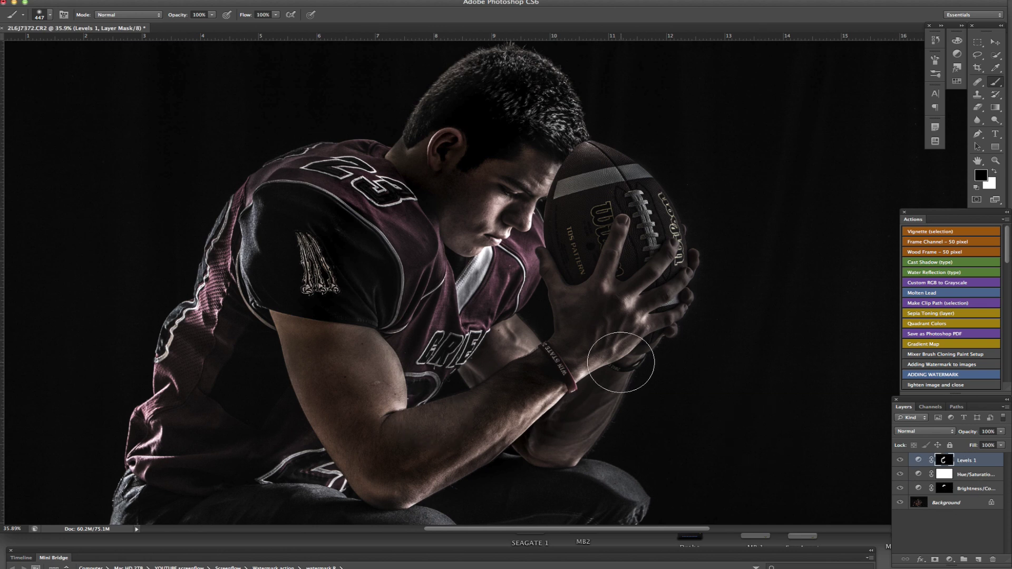
left_click_drag(563, 177, 523, 266)
scroll(523, 266, "down", 4)
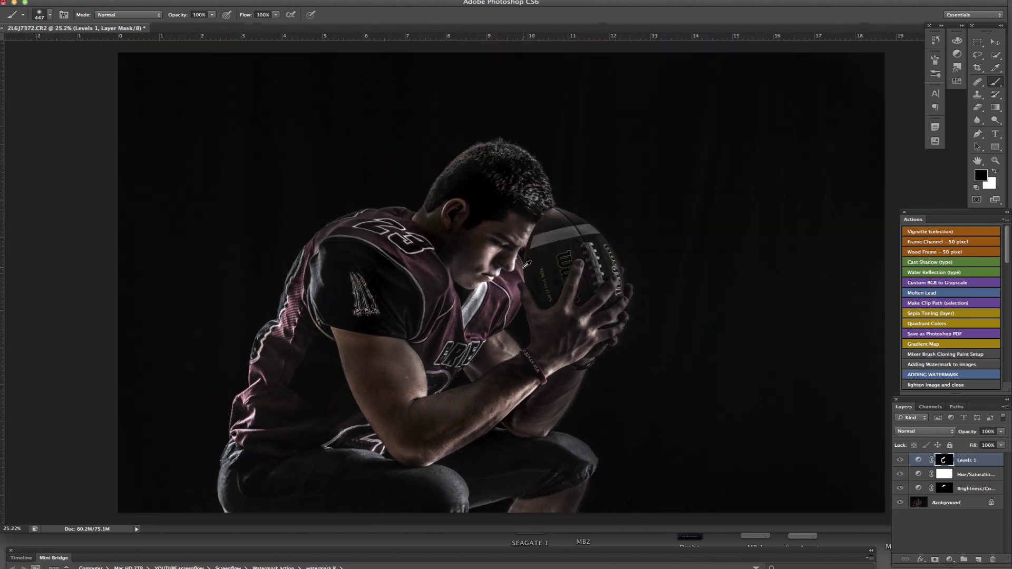